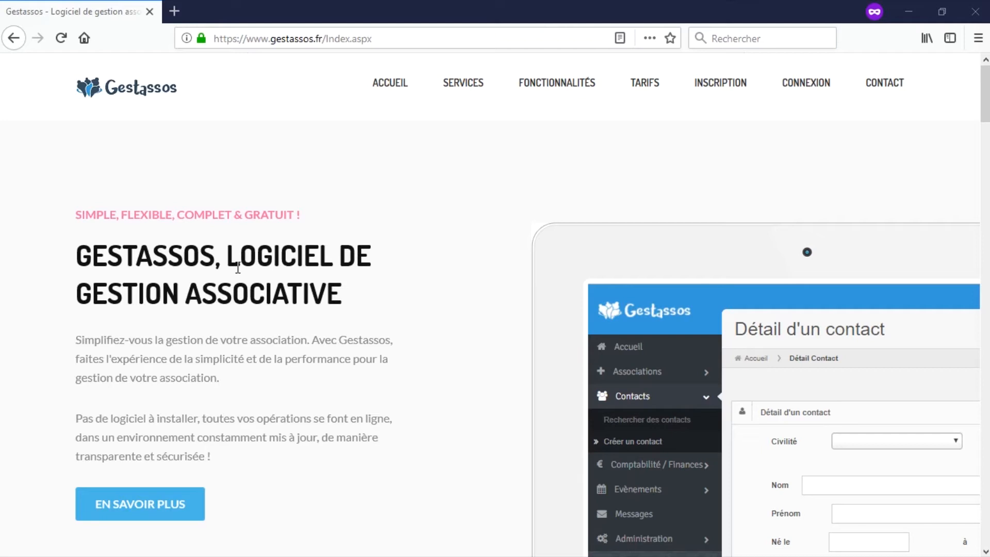
Sign in to the Gestassos demo account with its e-mail and password.
left_click(803, 92)
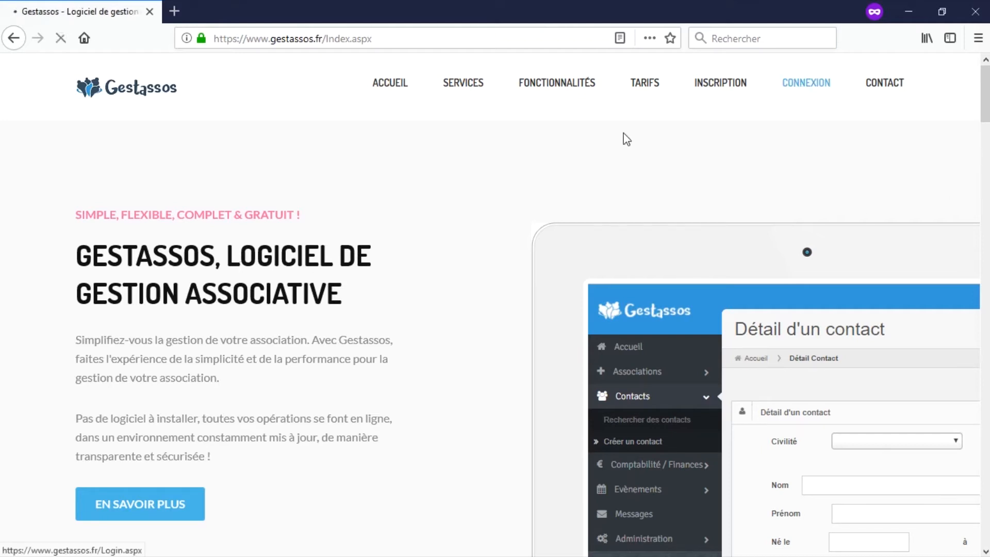
left_click(427, 110)
type("demo")
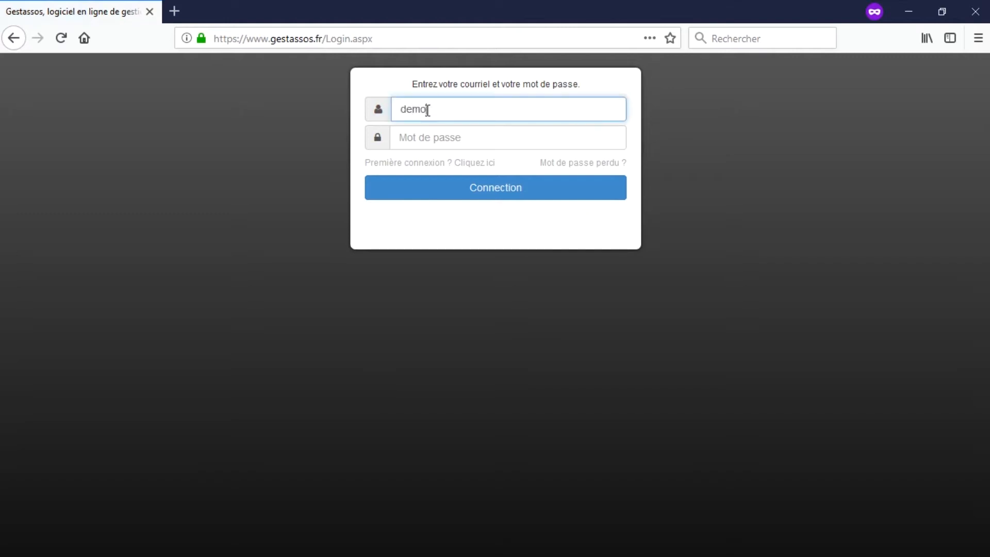
type("@gestassos.fr")
key("Tab")
type("gestassos")
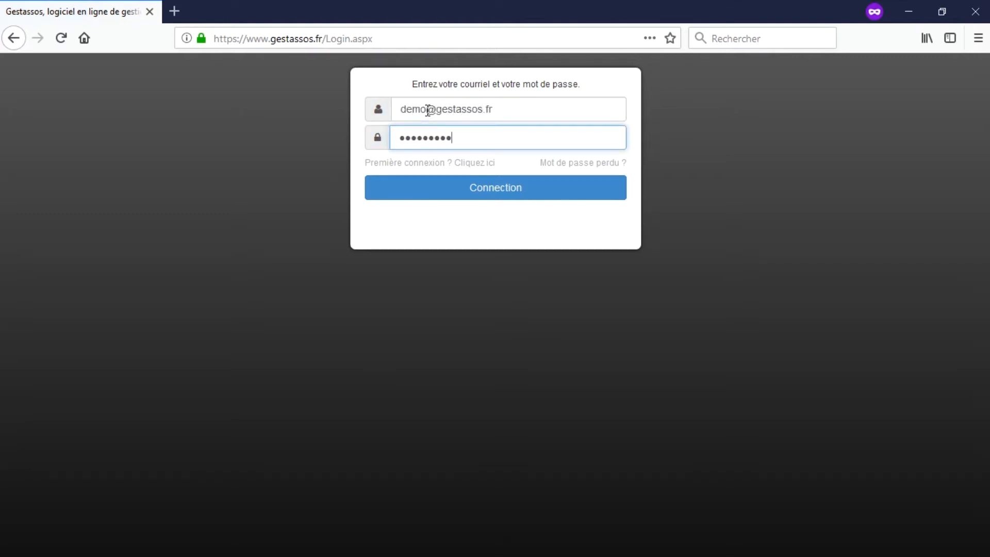
type("1")
left_click(499, 194)
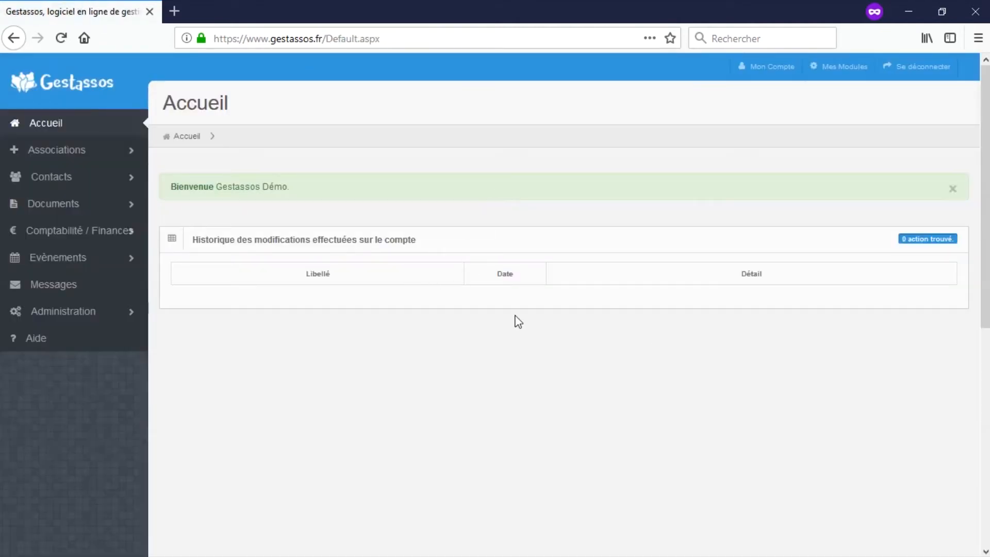
Upload Contacts.xlsx on the Contacts > Importer des contacts page.
left_click(128, 186)
left_click(66, 260)
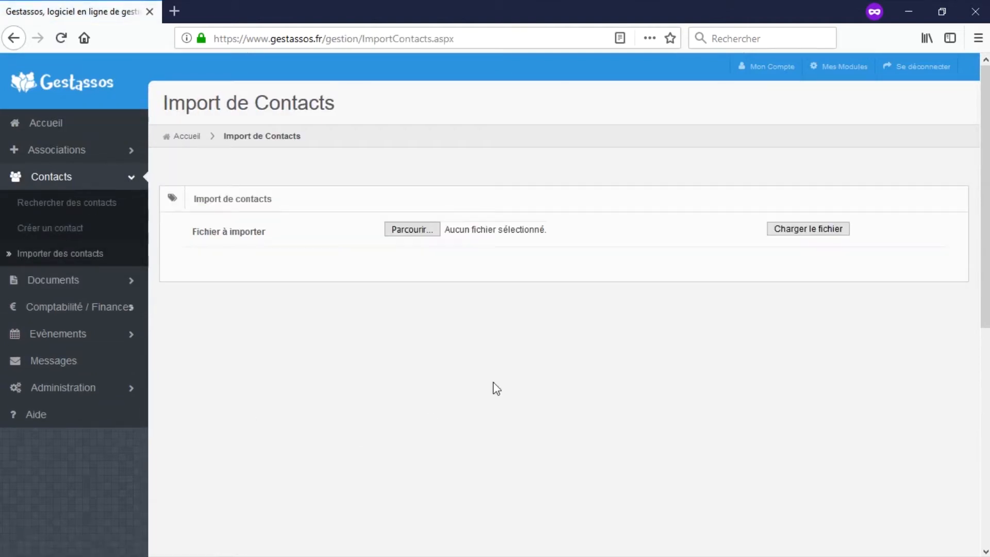
left_click(411, 230)
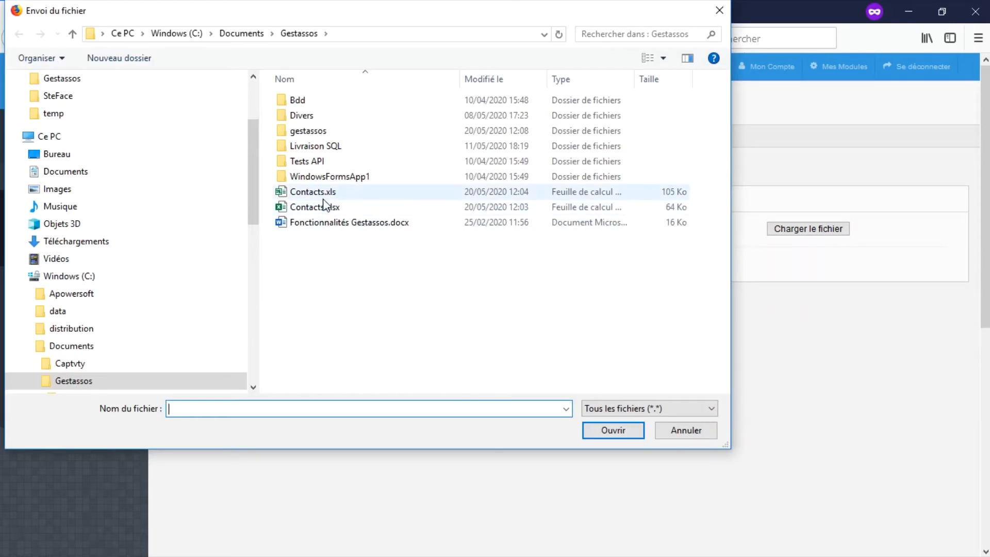
double_click(322, 206)
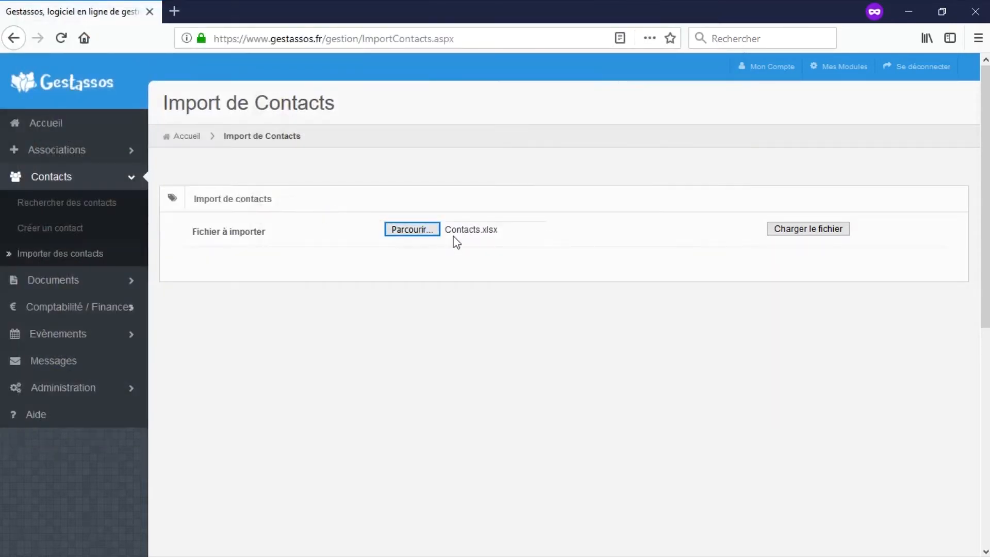
left_click(807, 232)
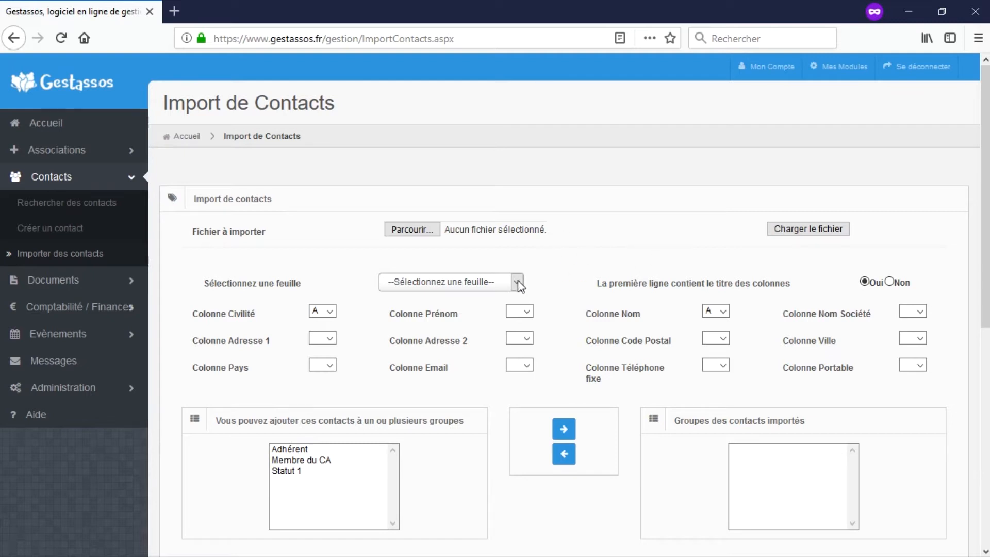
Choose Adherent as the sheet to import.
left_click(516, 283)
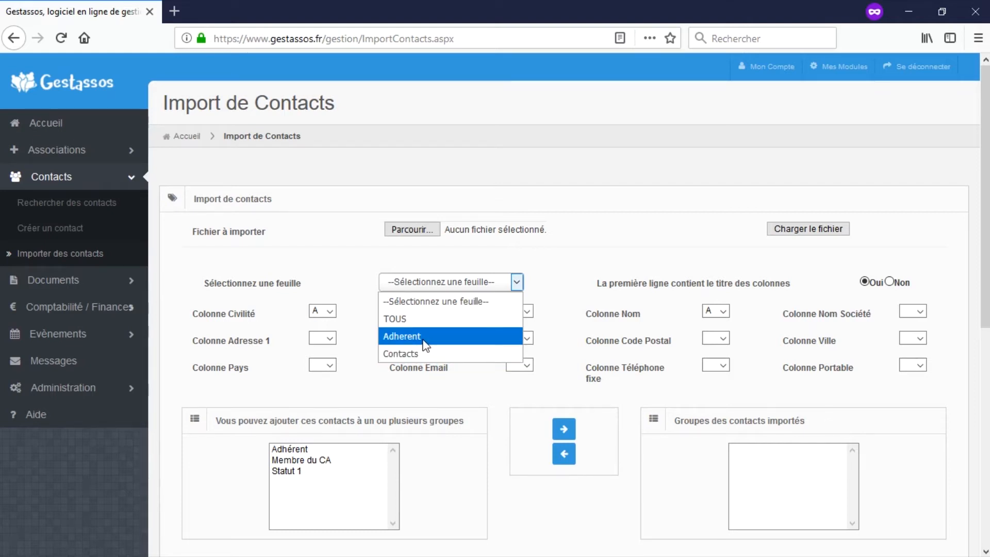
left_click(415, 333)
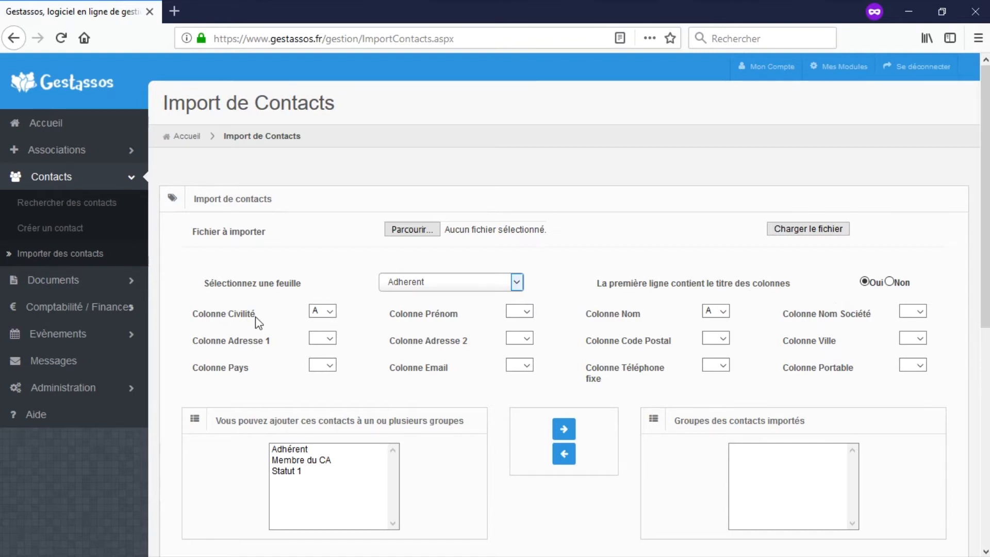
Map Civilité to B, Prénom C, Nom D, Adresse 1 E, Adresse 2 F, Code Postal G.
left_click(327, 310)
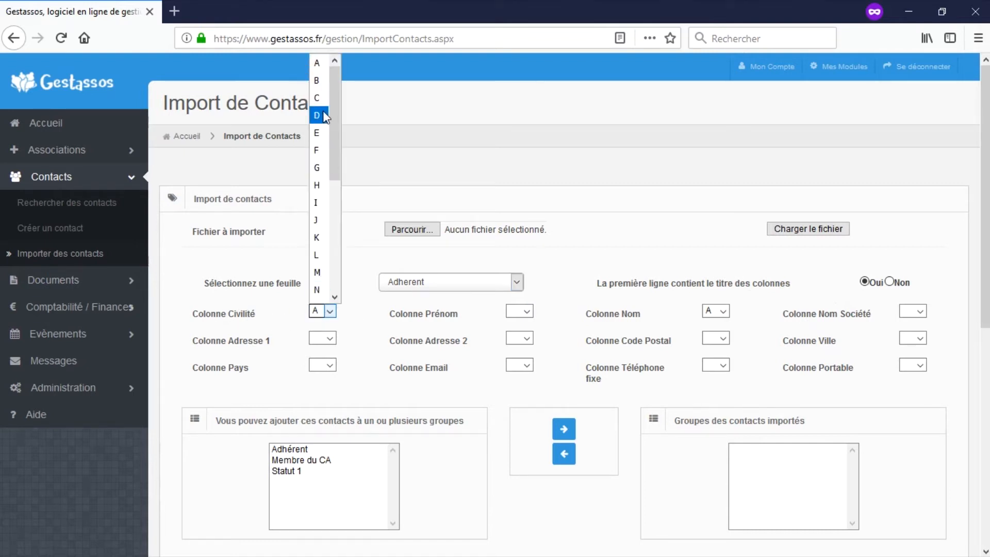
left_click(325, 84)
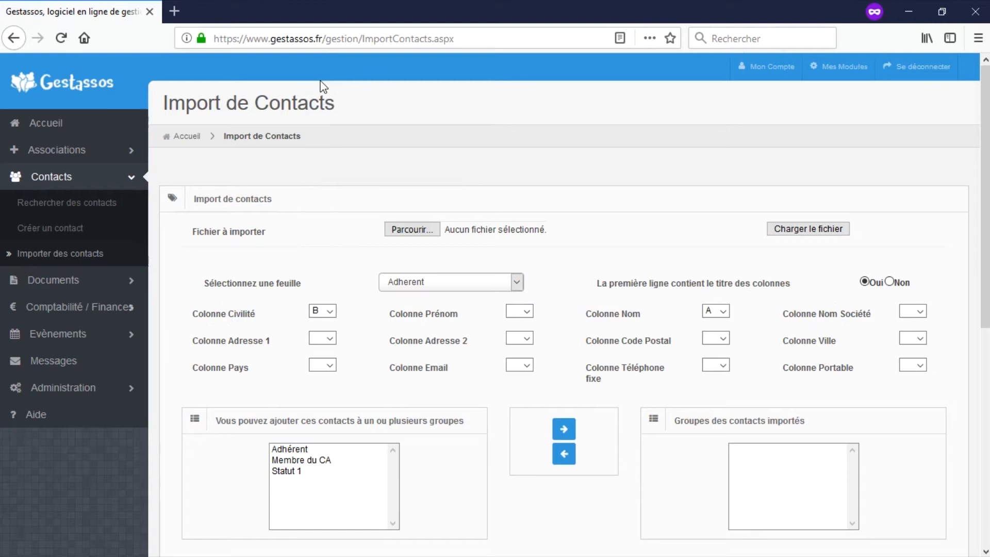
left_click(531, 313)
left_click(520, 118)
left_click(724, 311)
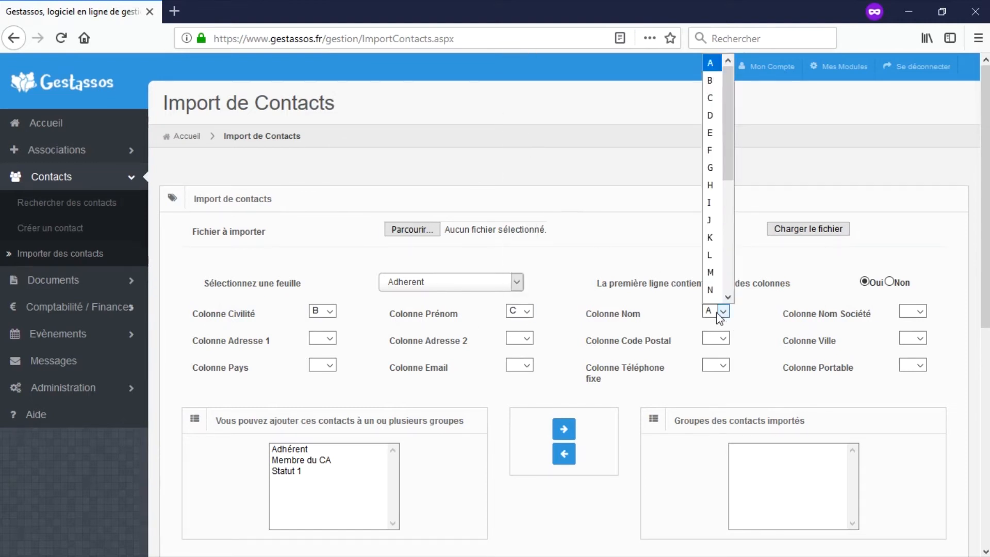
left_click(711, 116)
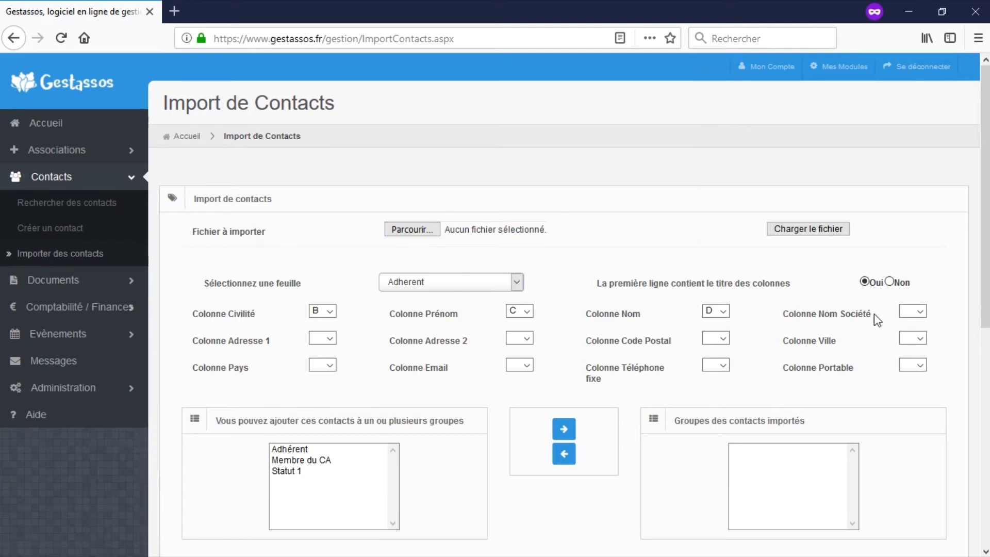
left_click(324, 340)
left_click(322, 149)
left_click(527, 338)
left_click(516, 169)
left_click(723, 338)
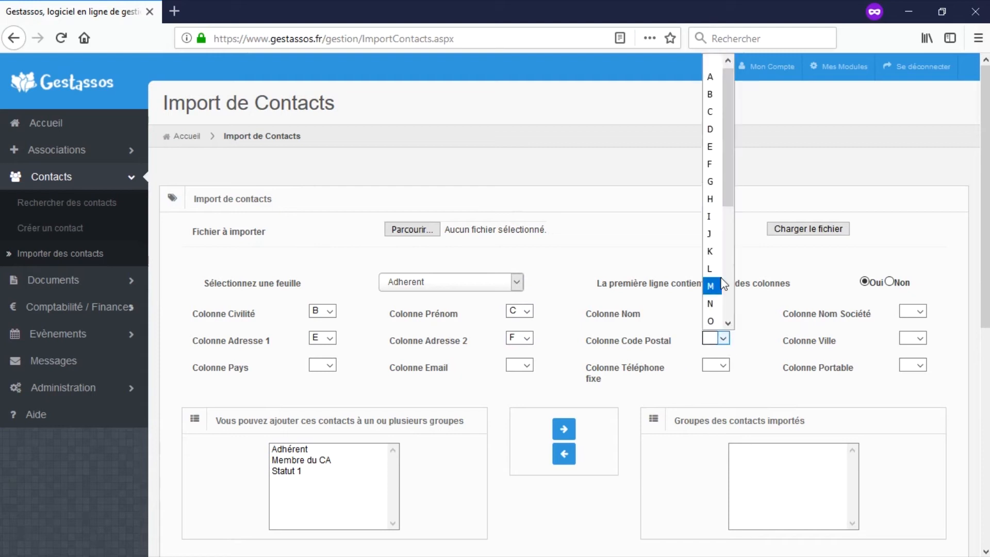
left_click(716, 189)
Map Ville to H, Pays I, Email J, Téléphone fixe L and Portable K.
left_click(920, 338)
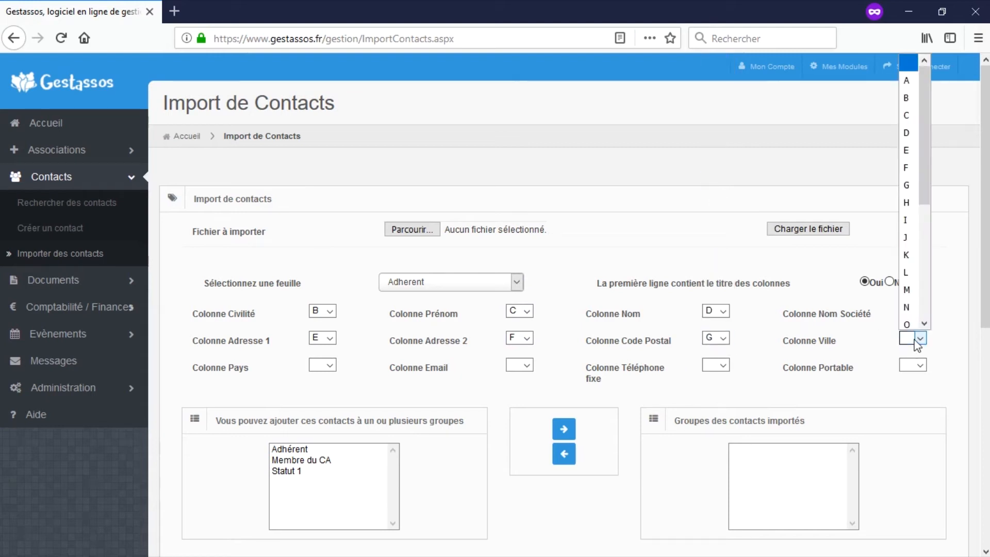
left_click(906, 198)
left_click(333, 365)
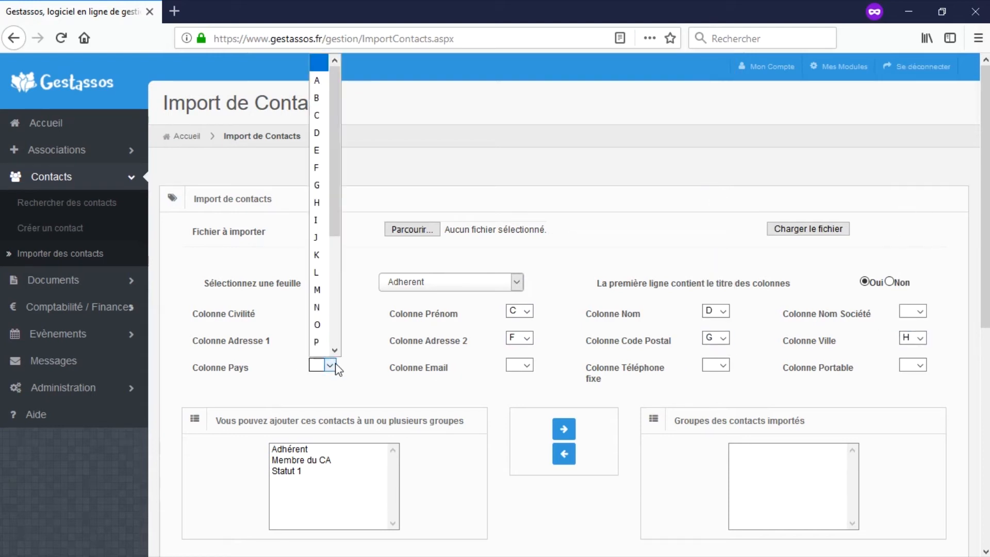
left_click(318, 219)
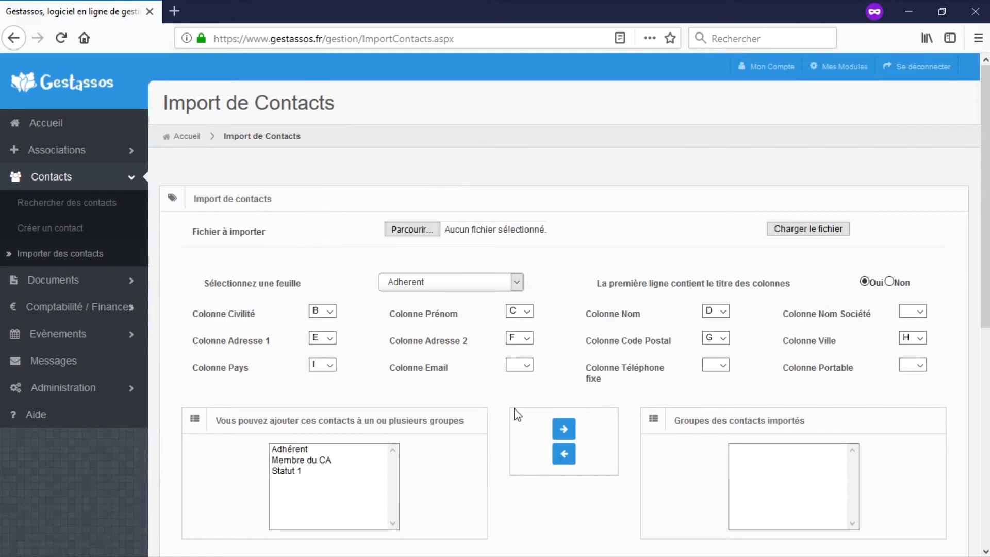
left_click(518, 366)
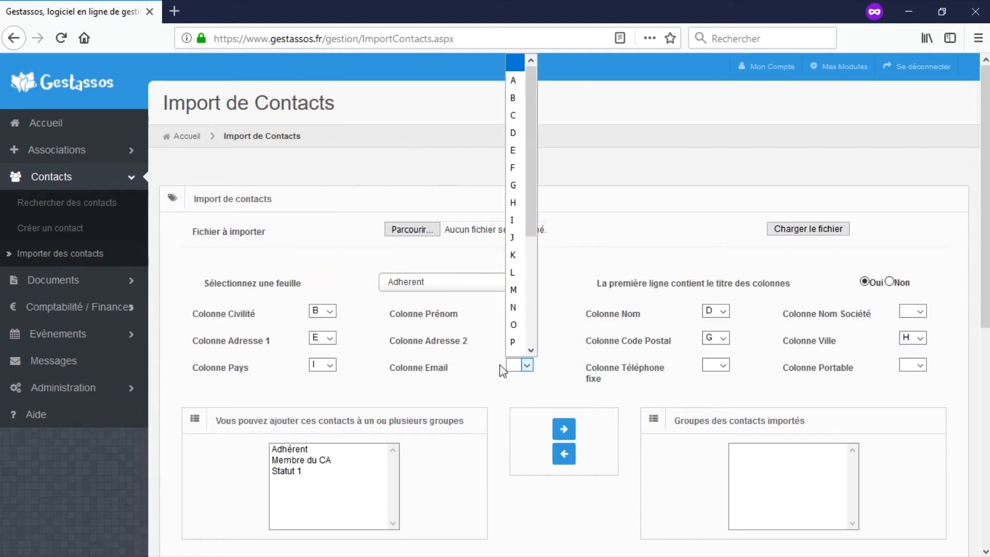
left_click(519, 232)
left_click(723, 366)
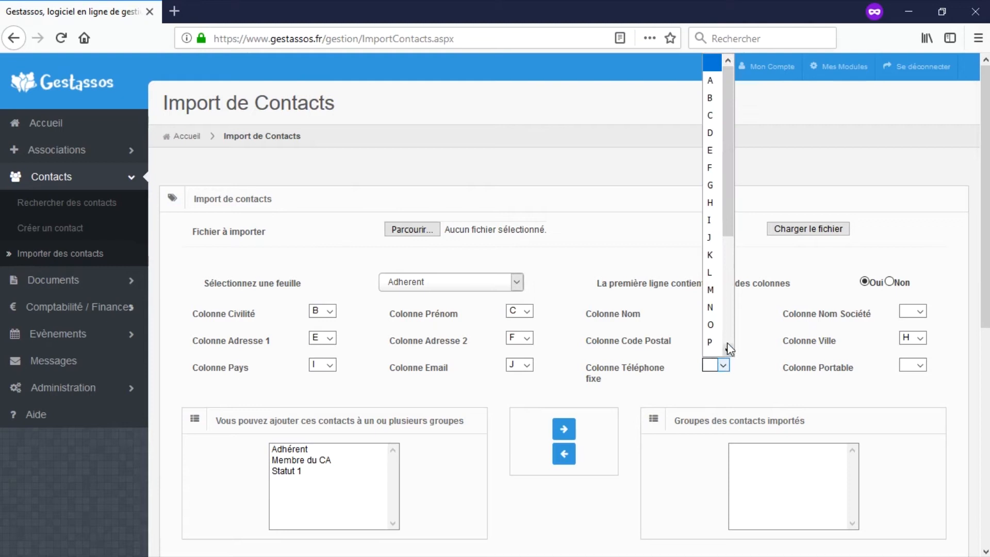
left_click(711, 272)
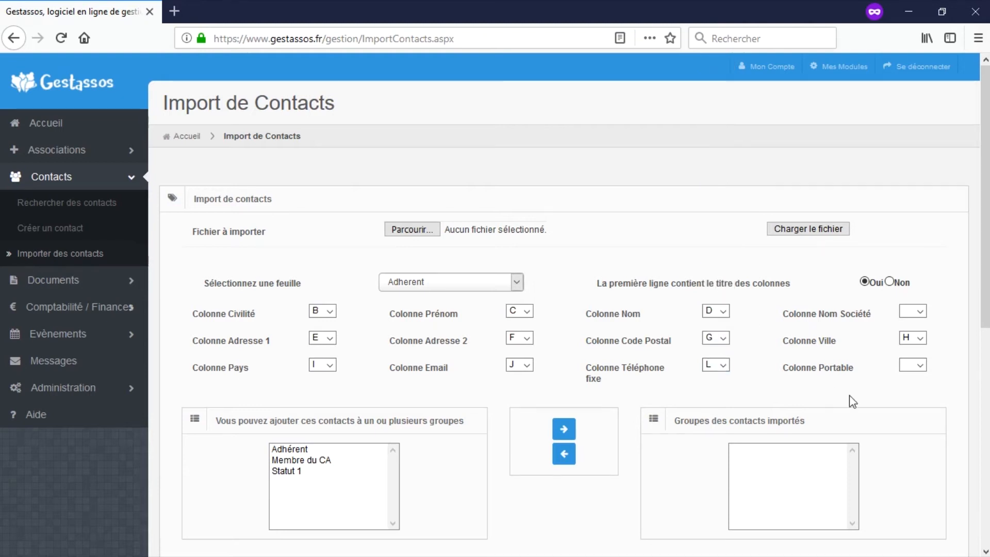
left_click(911, 365)
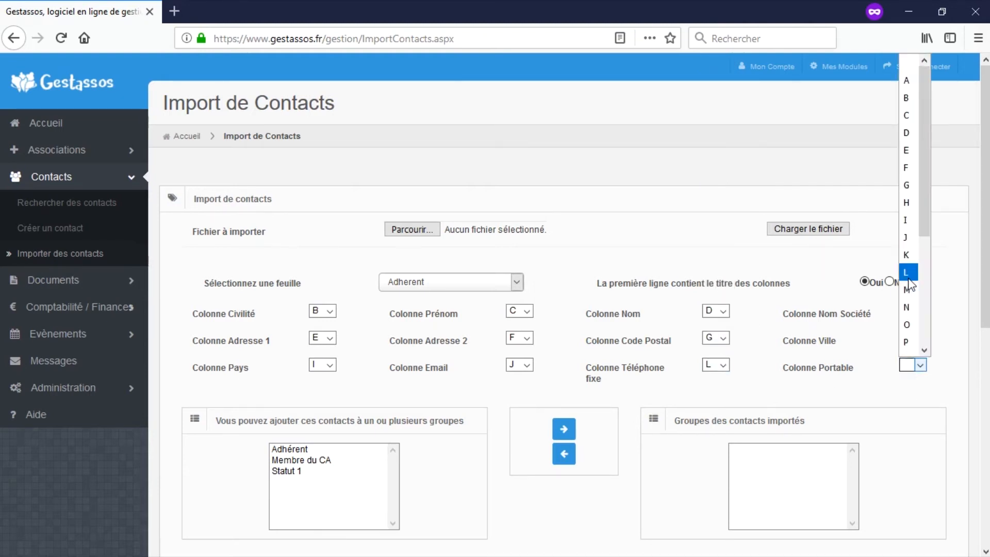
left_click(910, 263)
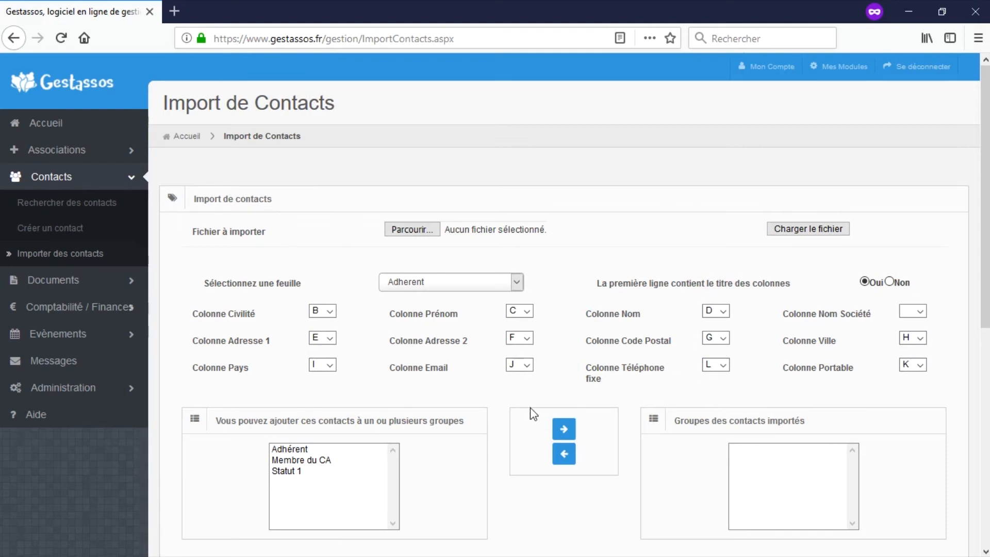
scroll(533, 405, "down", 3)
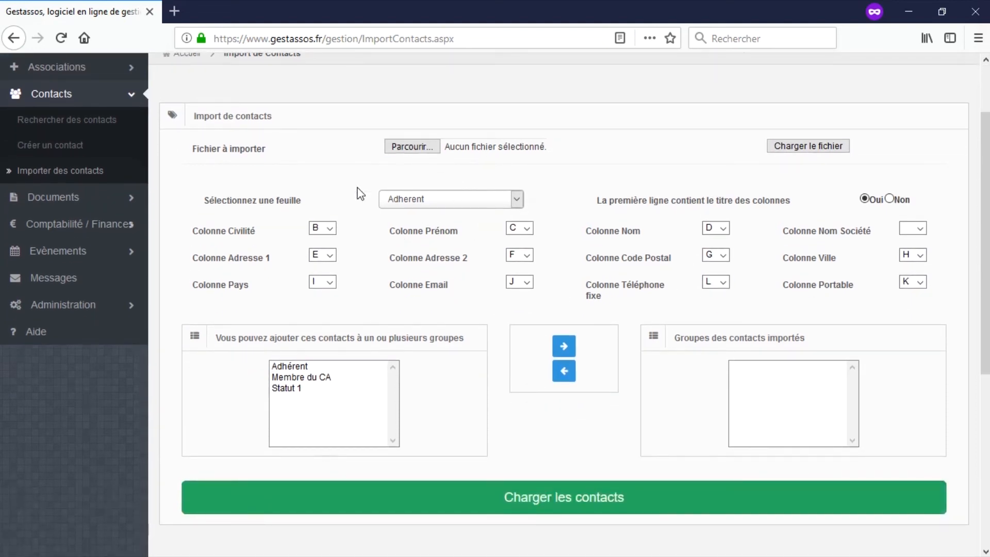
Add the Adhérent group to the groups assigned to imported contacts.
left_click(287, 366)
left_click(292, 379)
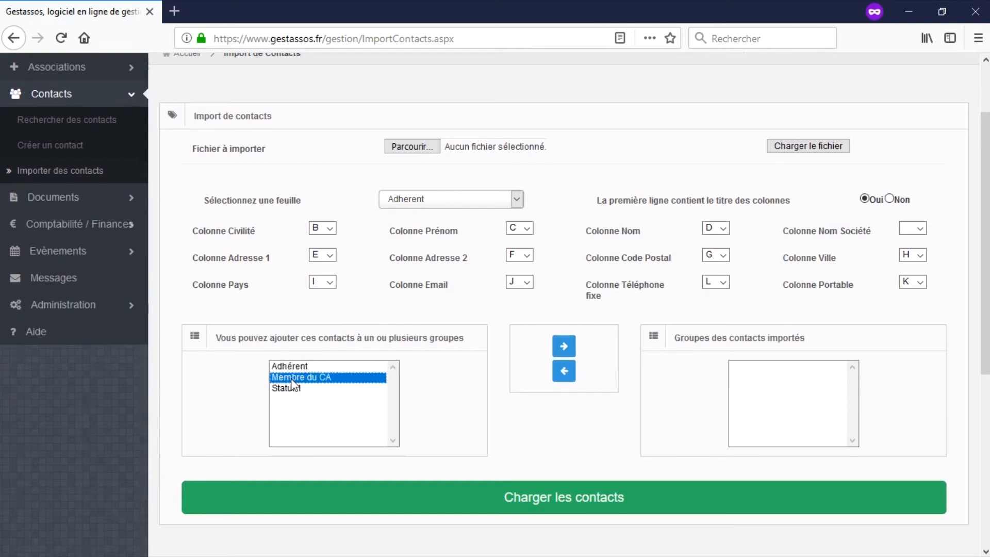
left_click(289, 392)
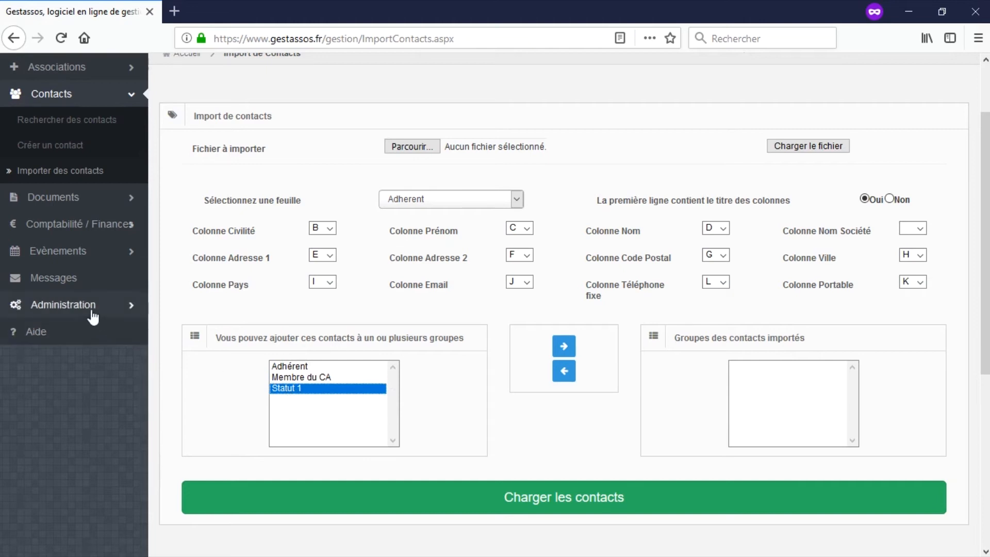
left_click(297, 367)
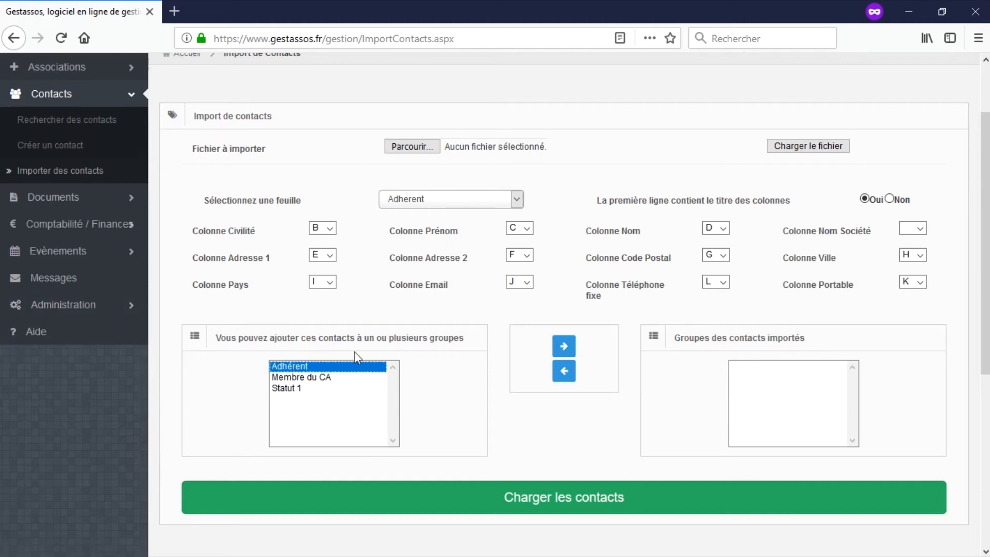
left_click(565, 355)
Load the contacts from the Adherent sheet with 'Charger les contacts'.
scroll(563, 354, "down", 5)
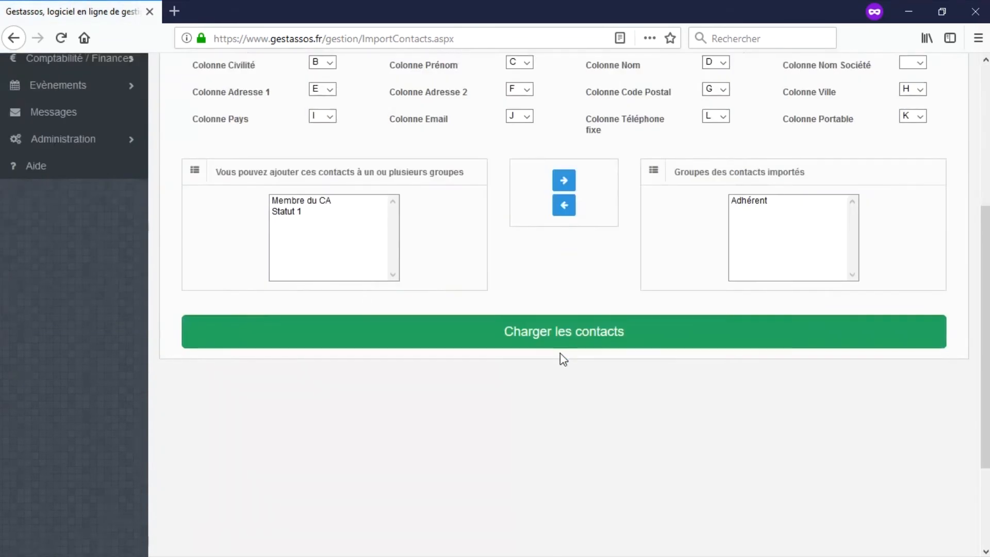
scroll(598, 454, "down", 2)
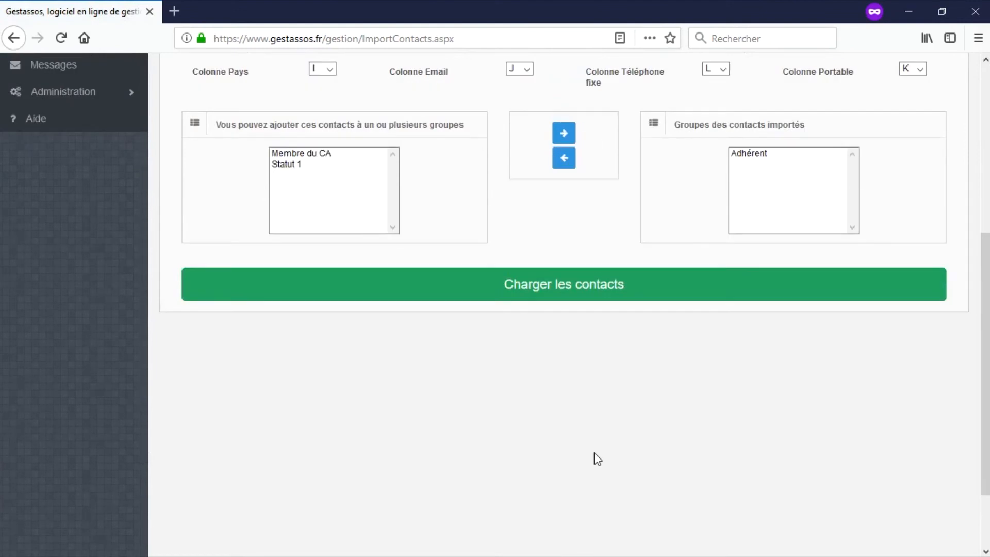
scroll(594, 453, "up", 3)
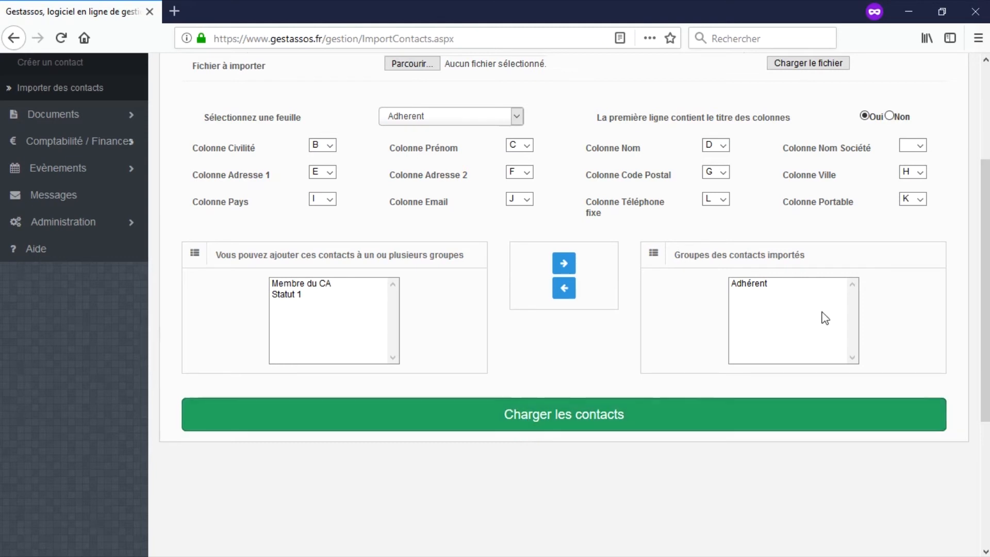
left_click(560, 426)
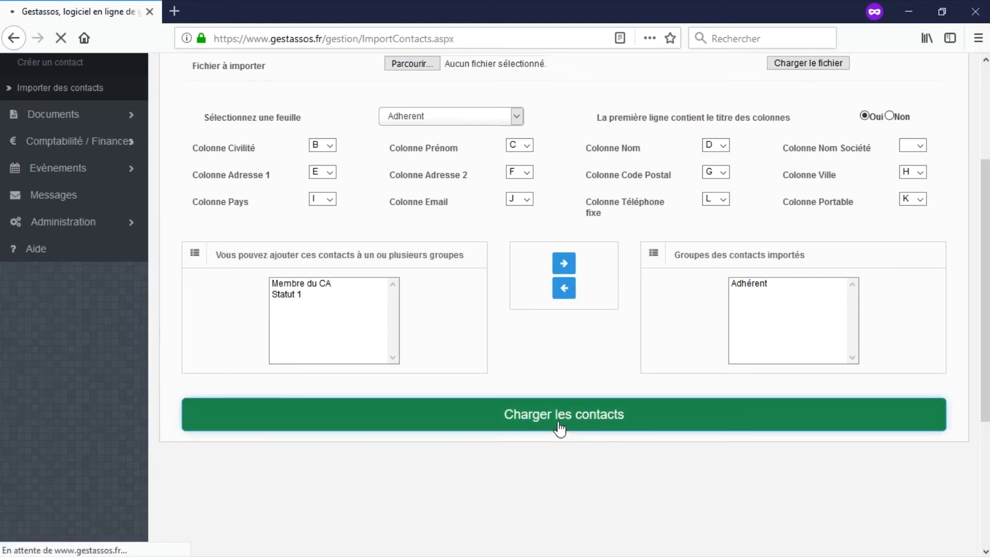
Point out the results: 11 contacts imported, 0 probable duplicates, 0 not imported.
scroll(552, 427, "down", 2)
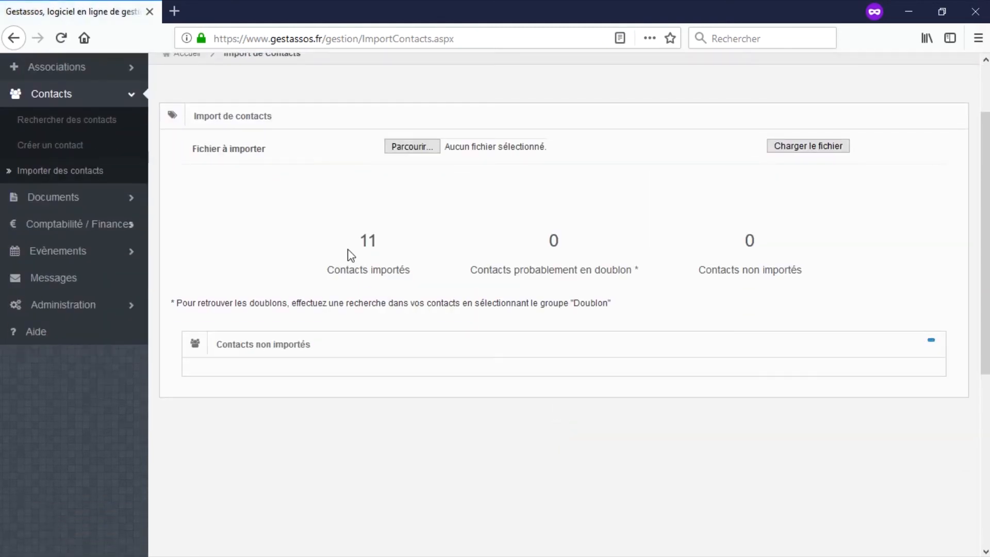
left_click_drag(363, 238, 414, 272)
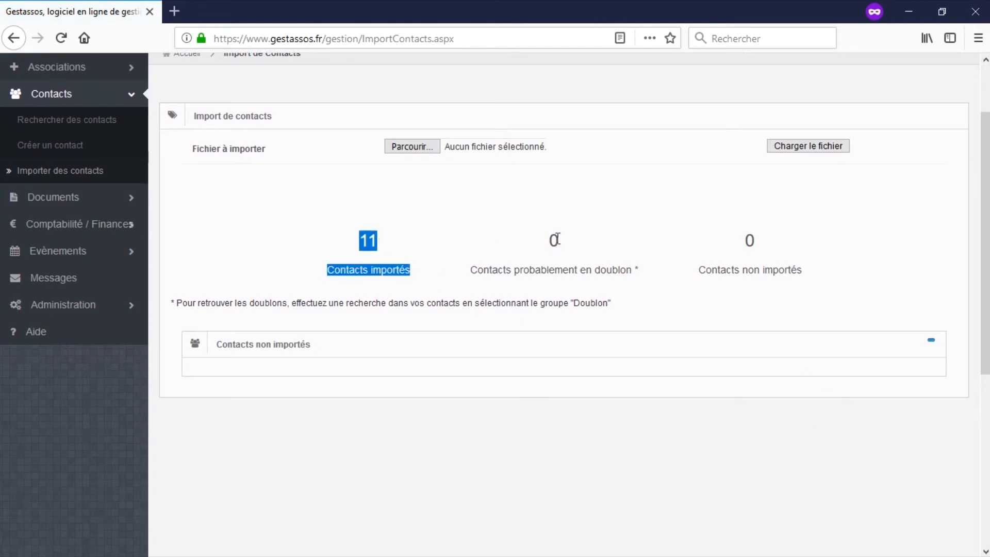
left_click_drag(554, 239, 634, 267)
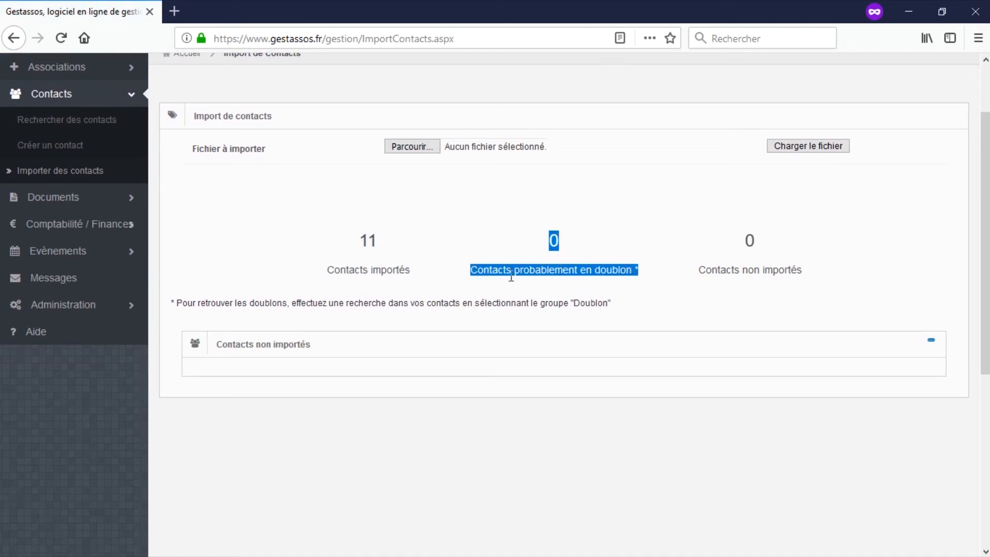
left_click(736, 261)
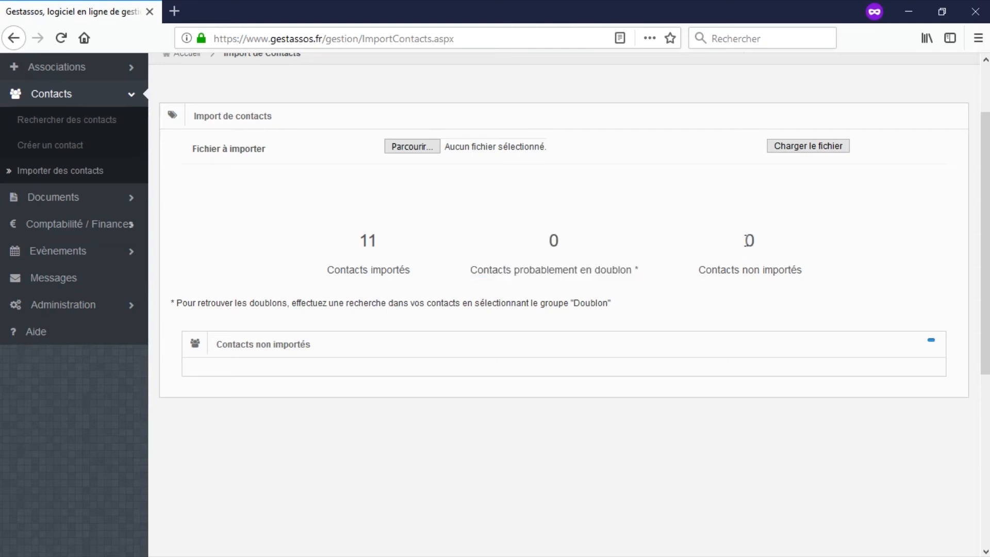
left_click_drag(746, 241, 822, 274)
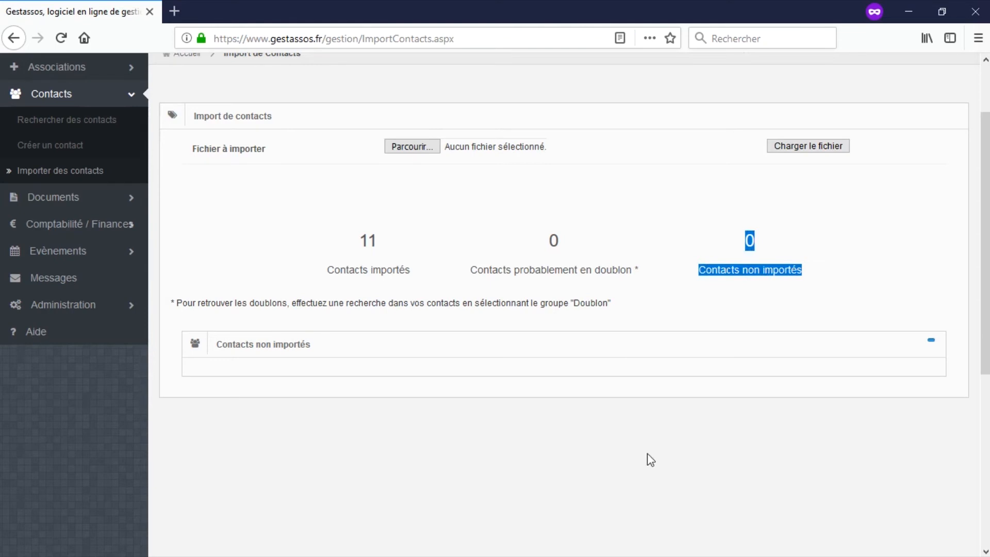
scroll(663, 457, "up", 3)
Reload Contacts.xlsx into the import form.
left_click(413, 229)
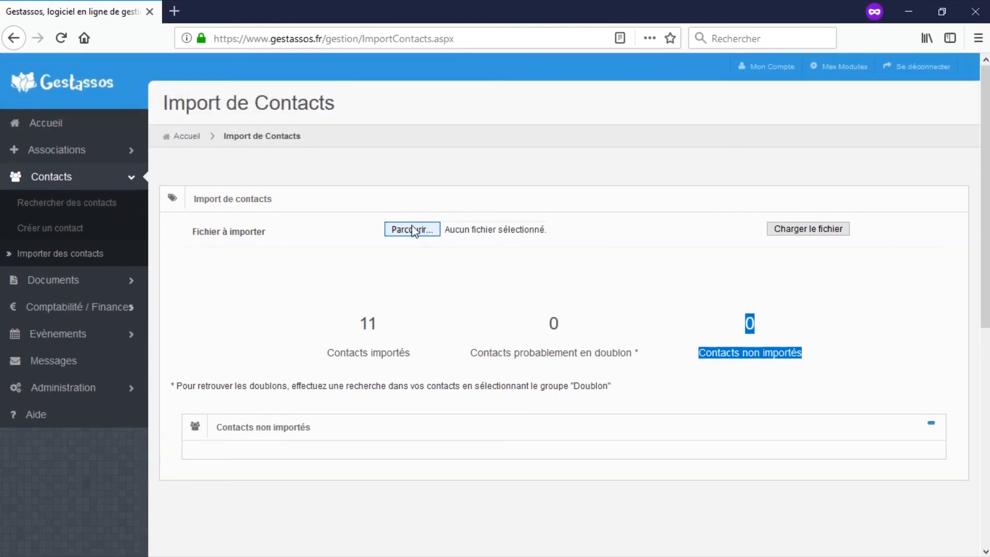
left_click(318, 207)
key("Return")
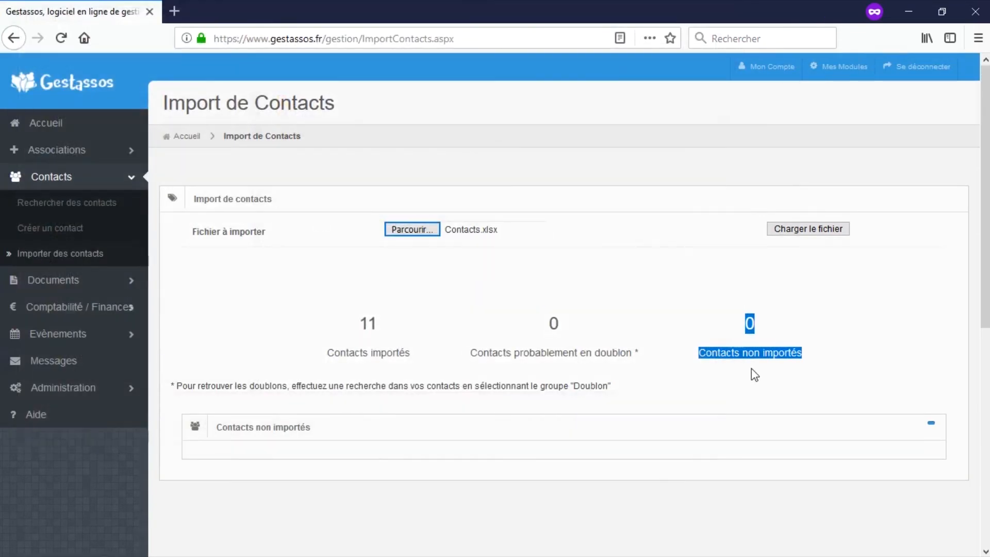
left_click(798, 235)
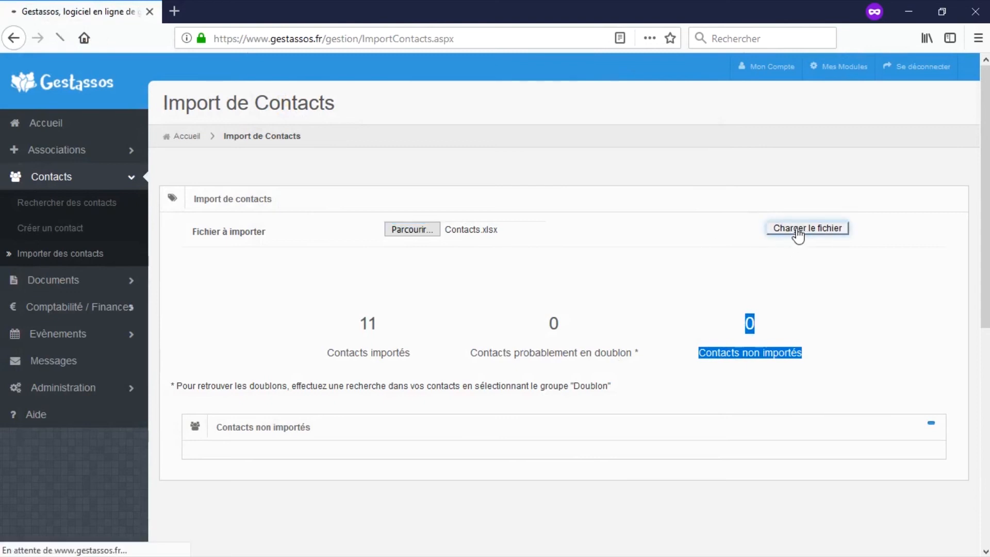
Choose the Contacts sheet and remove Adhérent from the assigned groups.
left_click(491, 281)
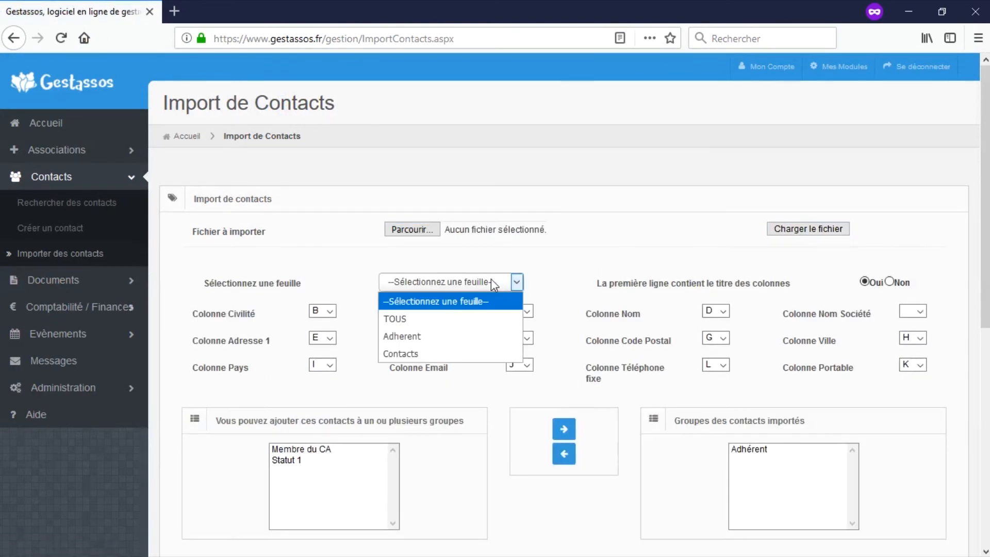
left_click(407, 353)
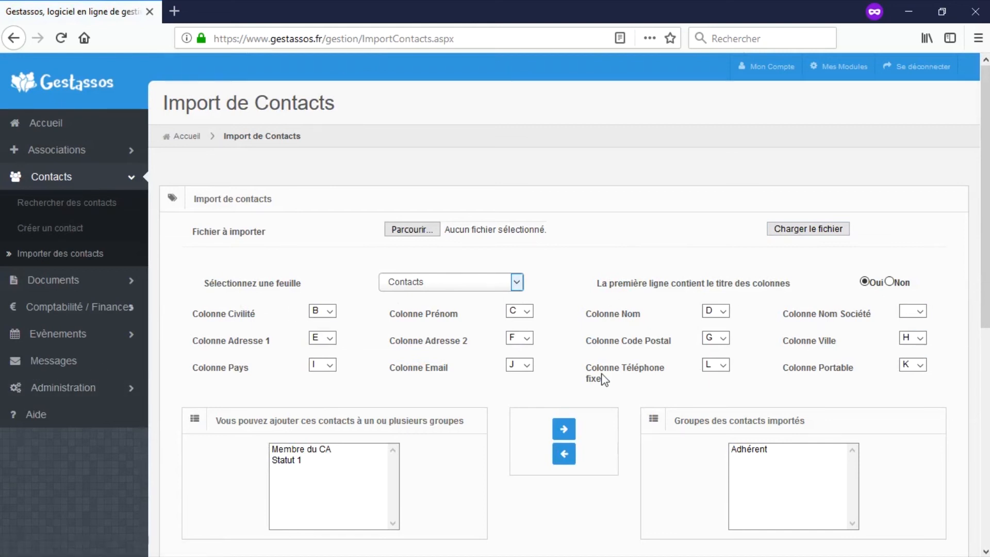
left_click(758, 454)
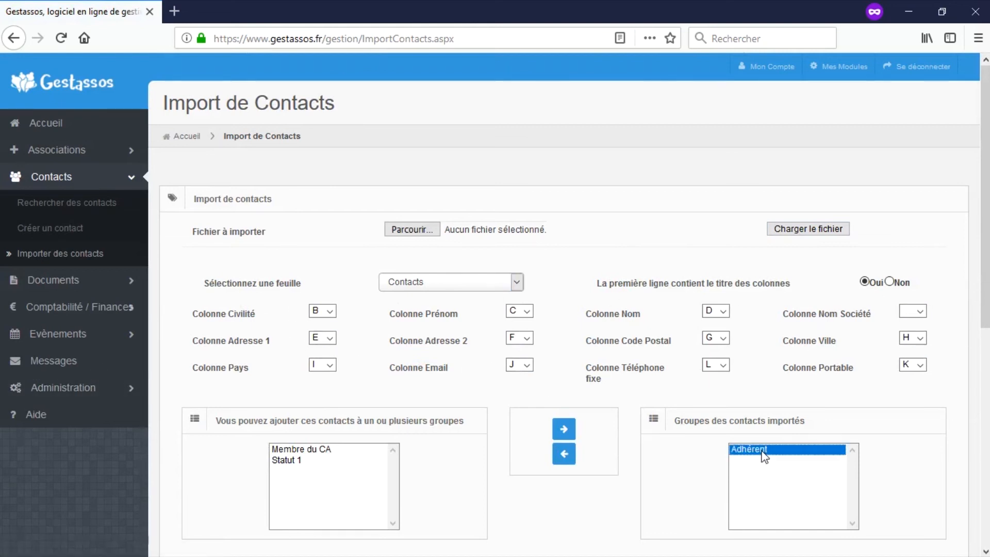
left_click(563, 454)
scroll(588, 459, "down", 3)
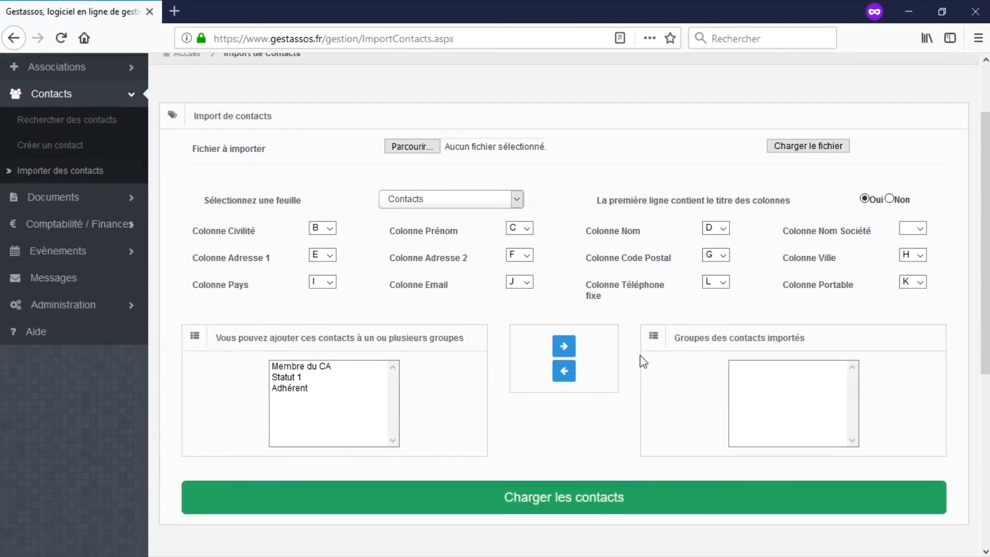
Import the Contacts sheet, yielding 29 imported, 1 probable duplicate, 0 not imported.
left_click(563, 492)
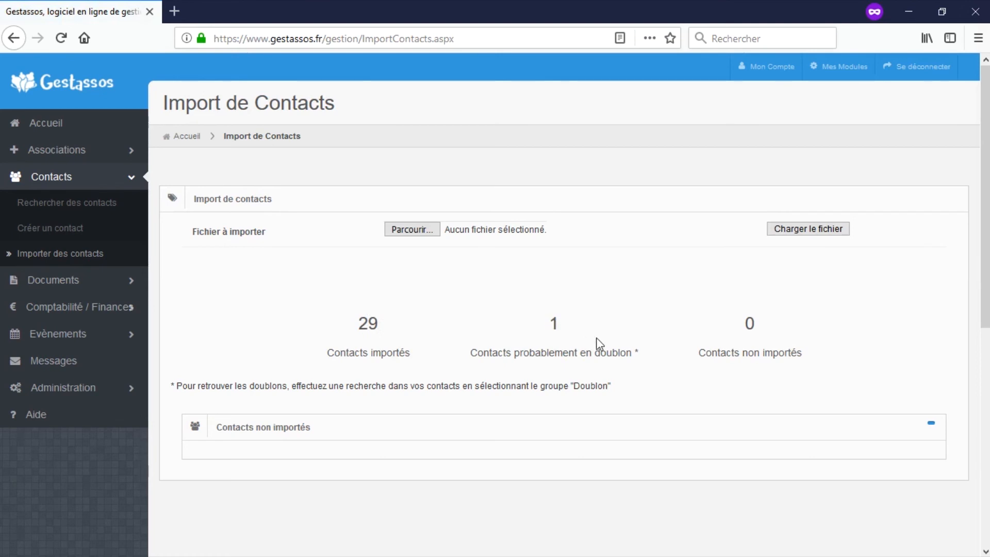
left_click_drag(597, 342, 651, 356)
left_click(646, 362)
scroll(579, 356, "down", 3)
scroll(580, 356, "up", 3)
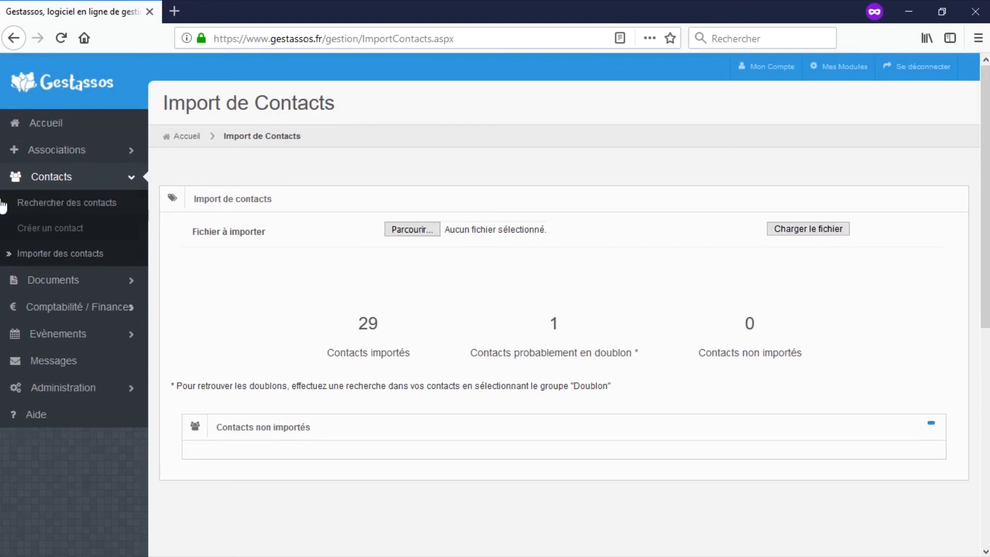
Search contacts in the Doublon group and note the one duplicate's surname.
left_click(45, 202)
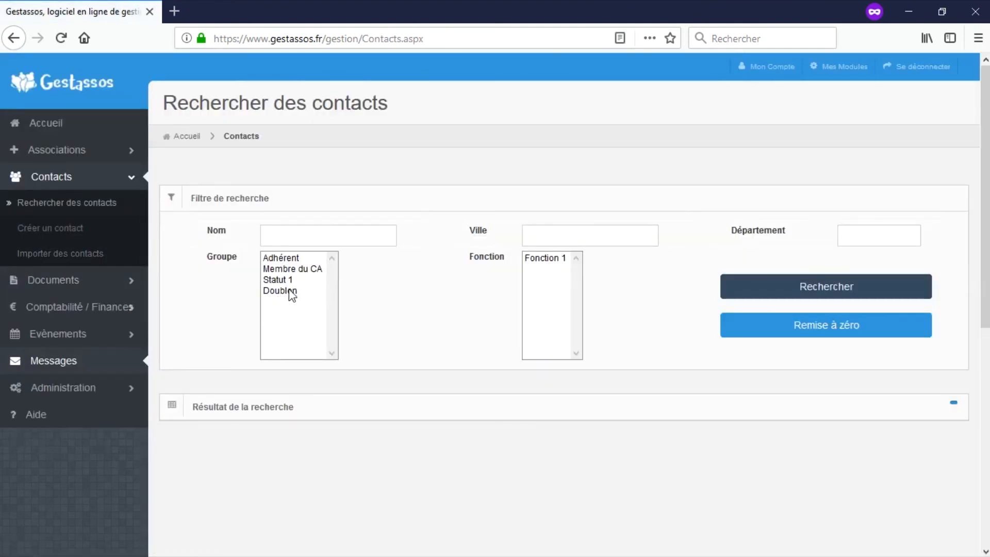
mouse_move(290, 298)
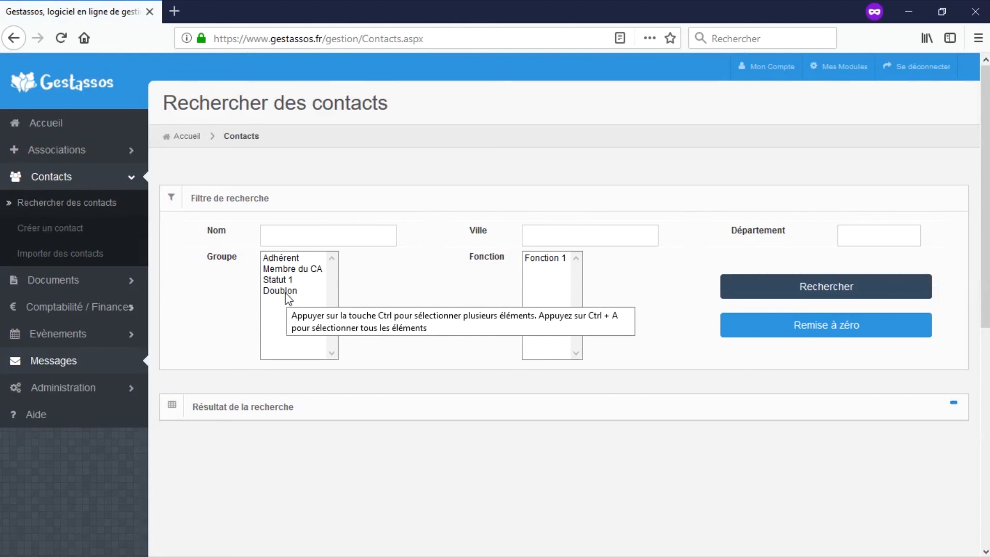
left_click(286, 293)
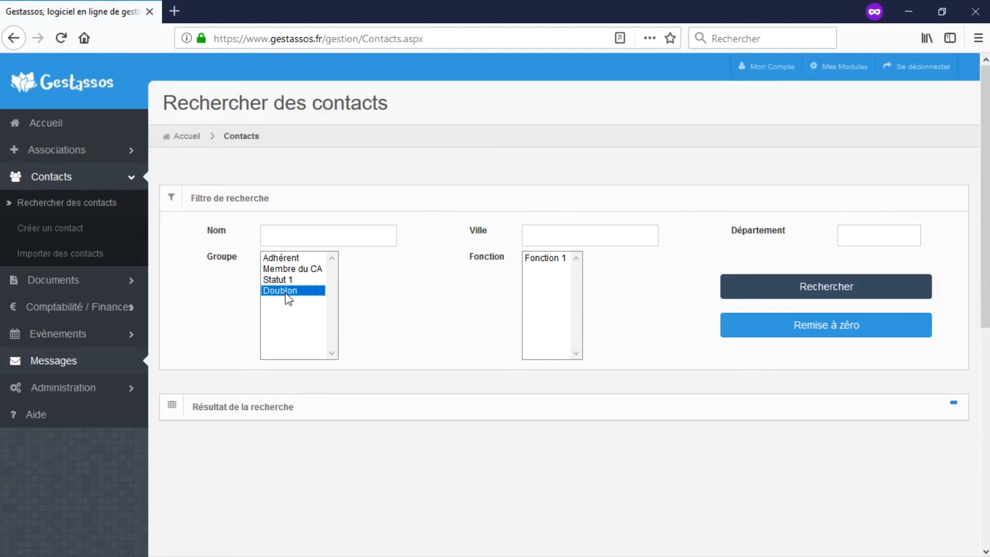
left_click(820, 289)
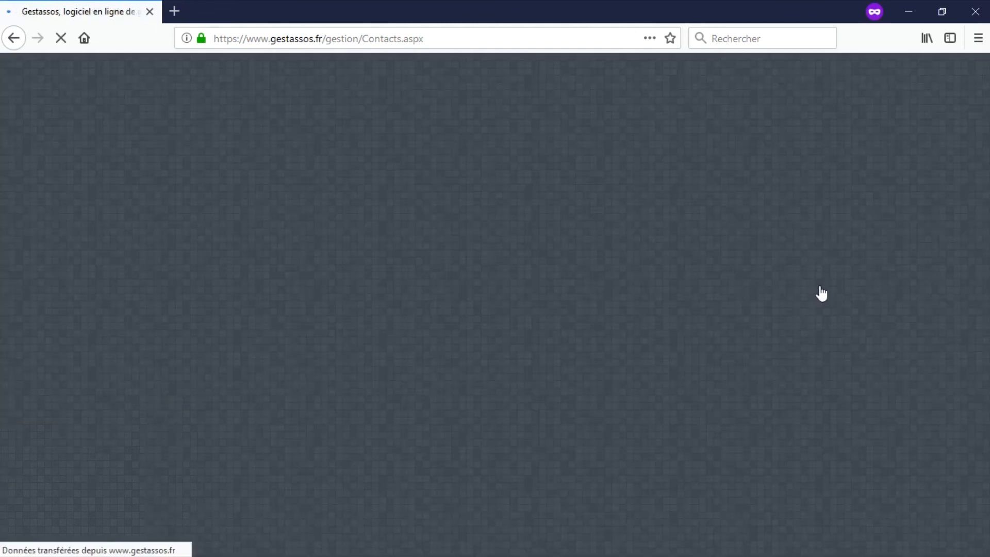
scroll(516, 351, "down", 3)
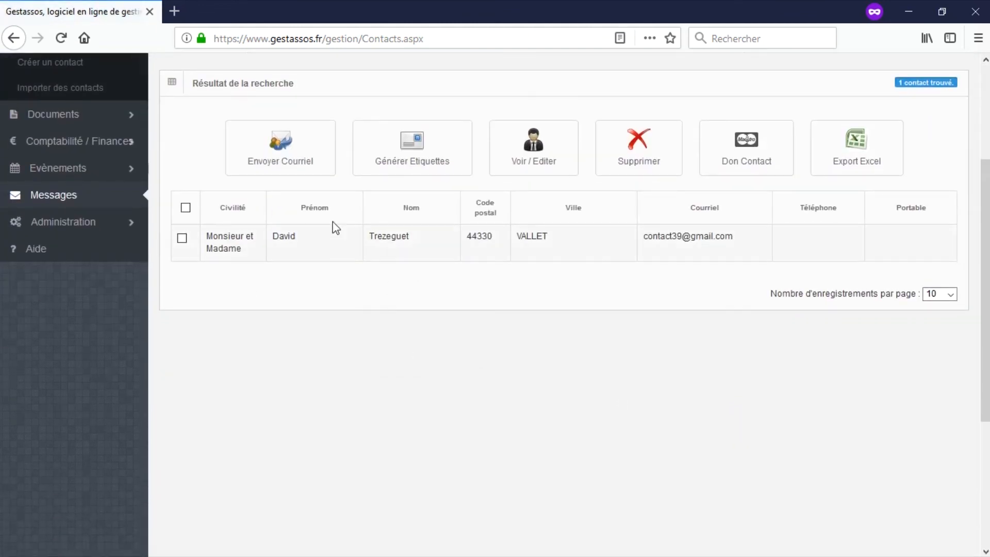
double_click(388, 240)
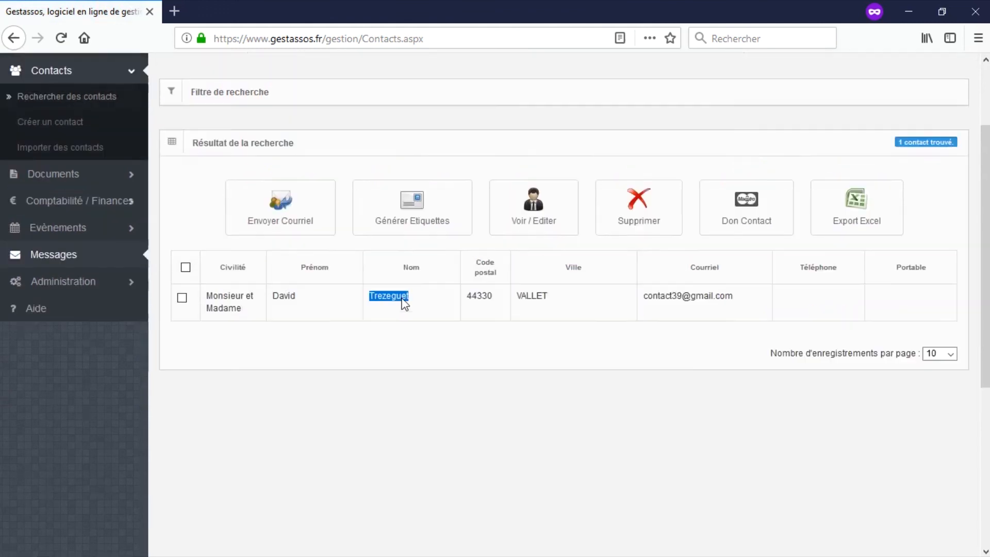
scroll(400, 303, "up", 3)
left_click(236, 207)
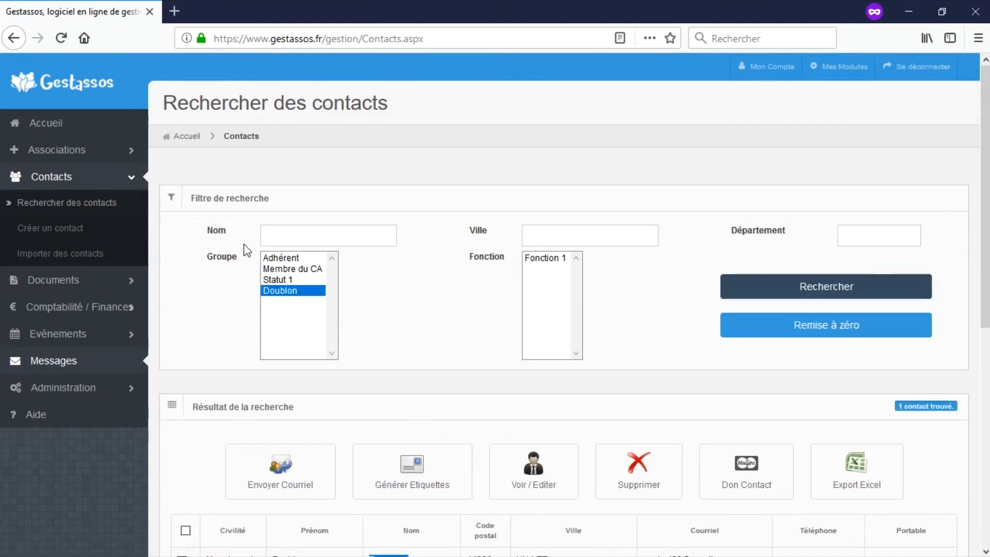
Reset the filters and search contacts by the duplicate's surname.
left_click(835, 331)
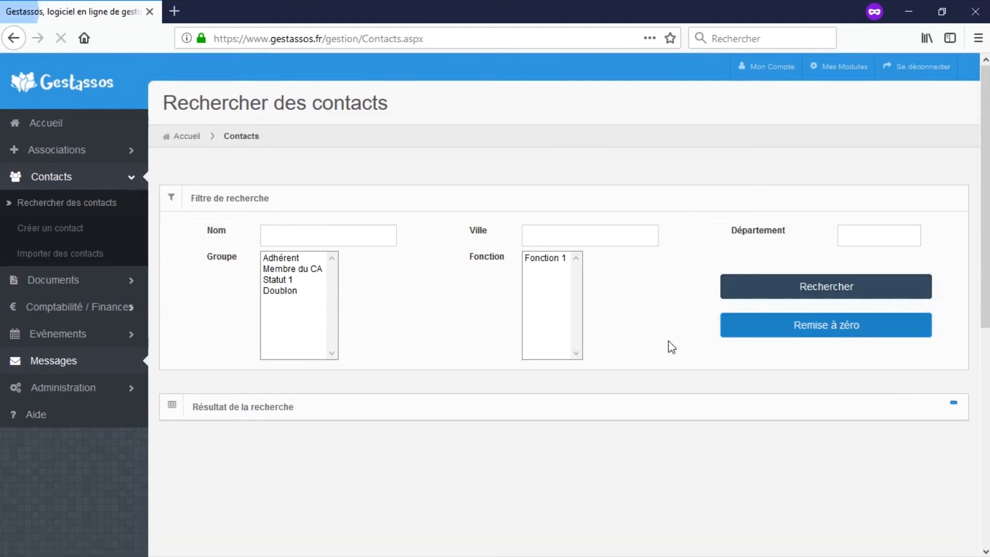
left_click(357, 242)
type("Trezeguet")
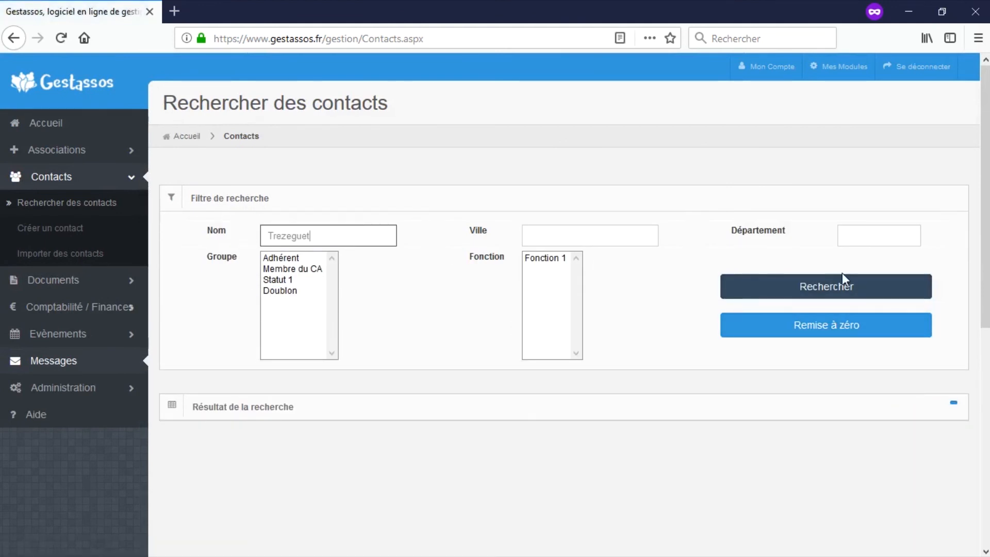
left_click(833, 283)
Delete the second identical record, leaving one matching contact.
scroll(803, 296, "down", 2)
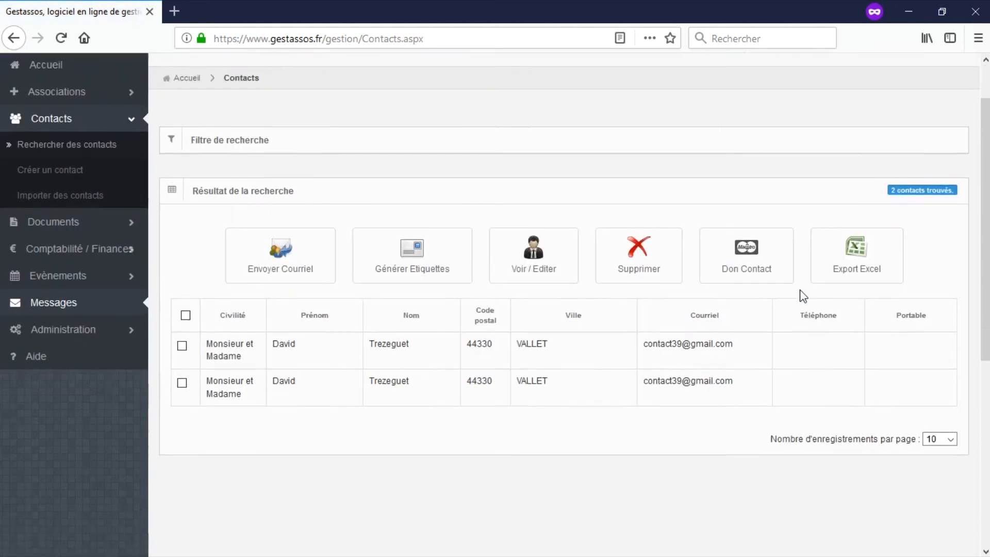
scroll(804, 296, "down", 2)
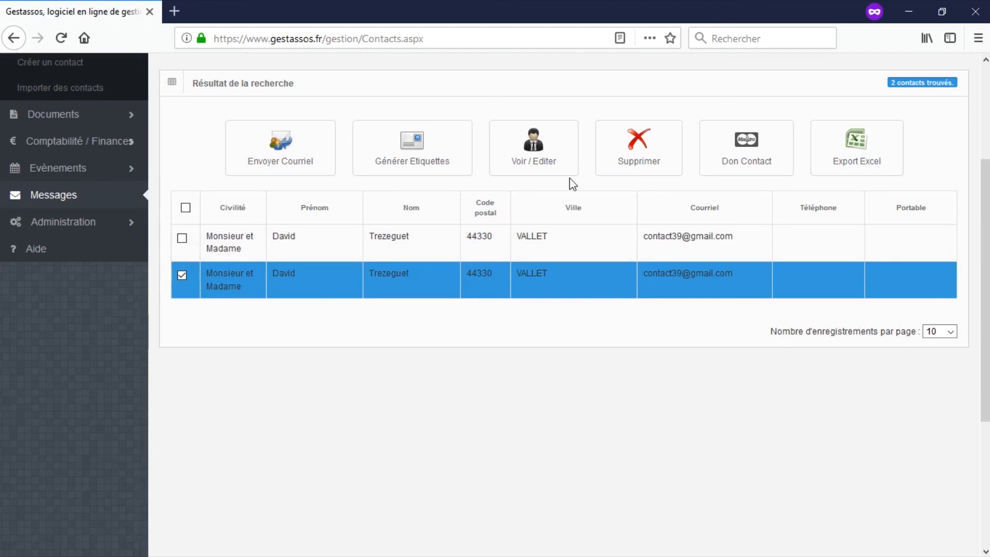
left_click(639, 157)
key("Return")
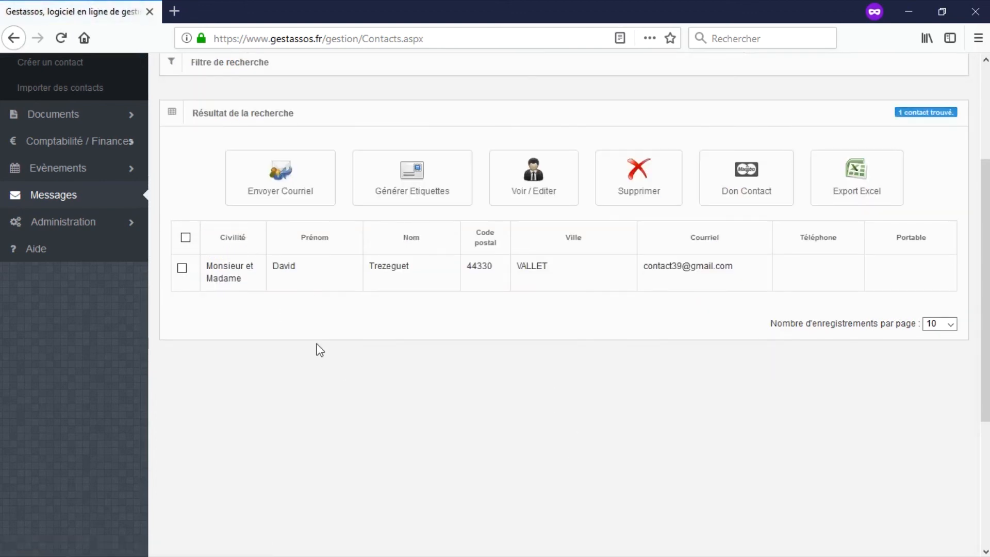
scroll(379, 424, "up", 4)
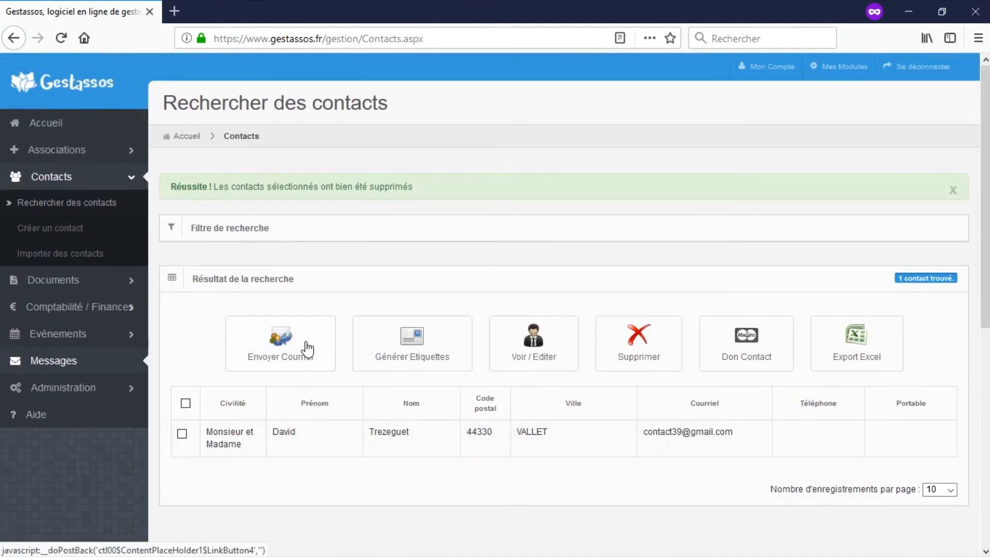